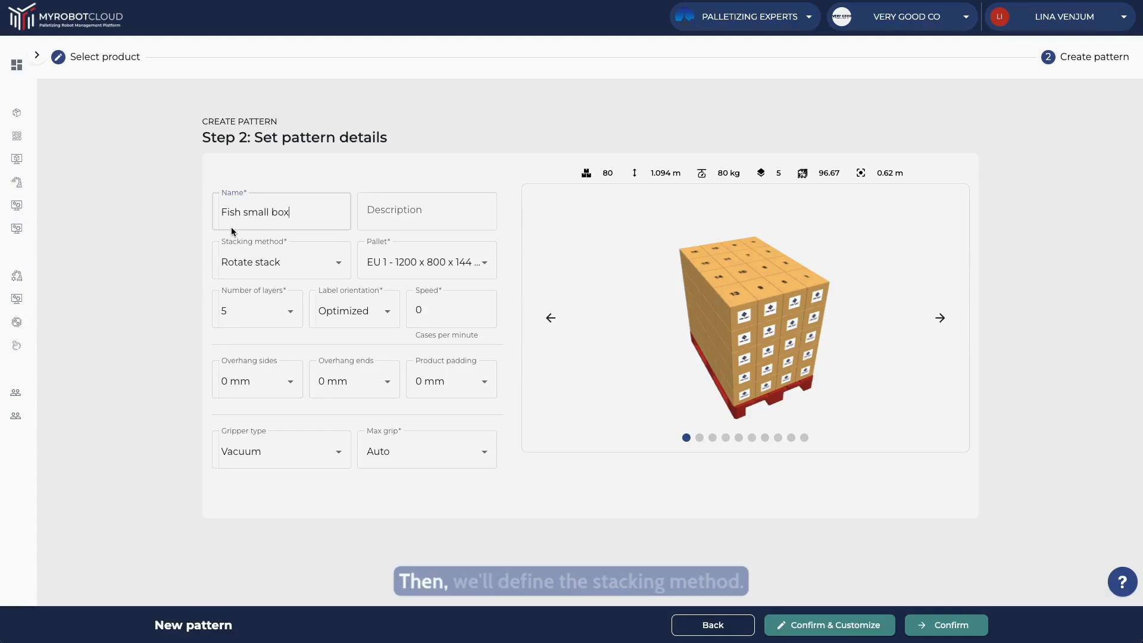
Set the stacking method to Column stack and review the available pallet options
click(323, 272)
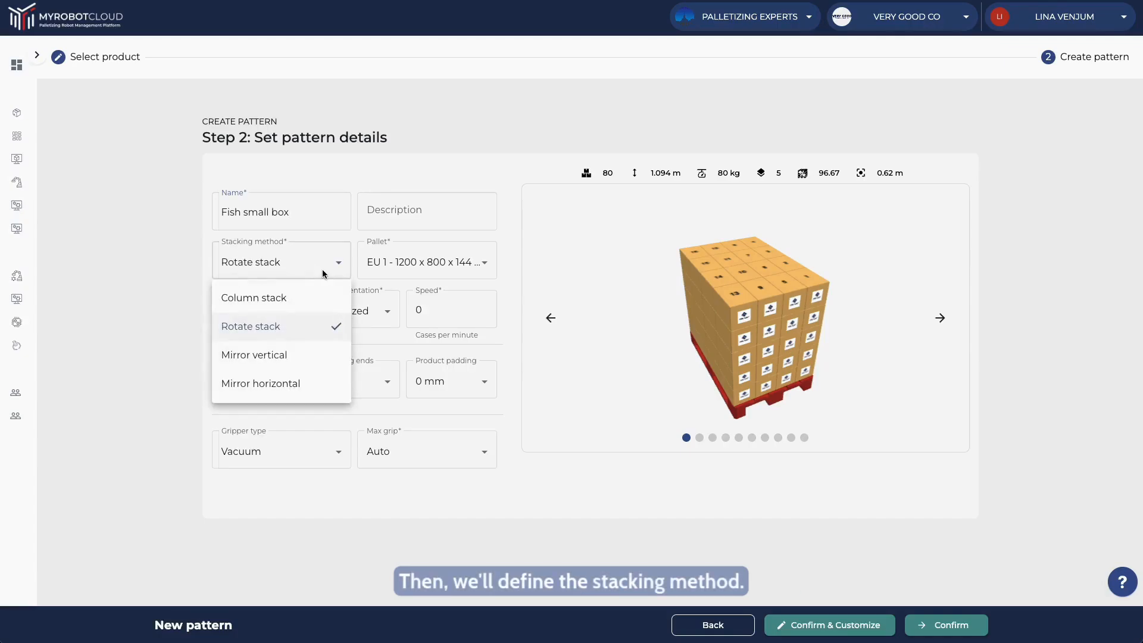
click(316, 308)
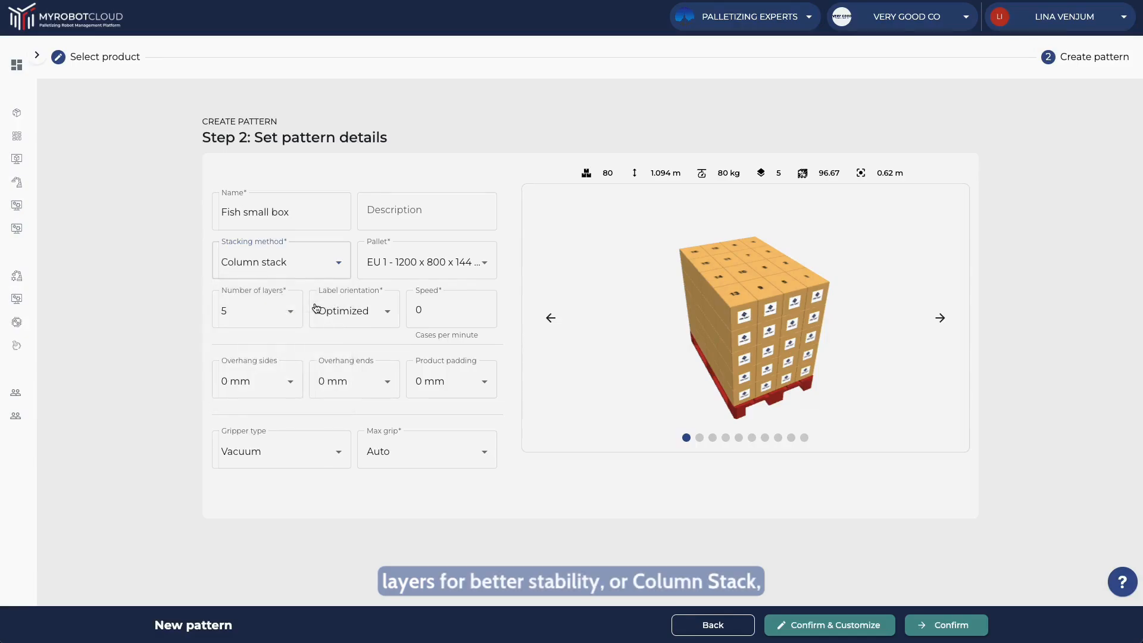
click(413, 253)
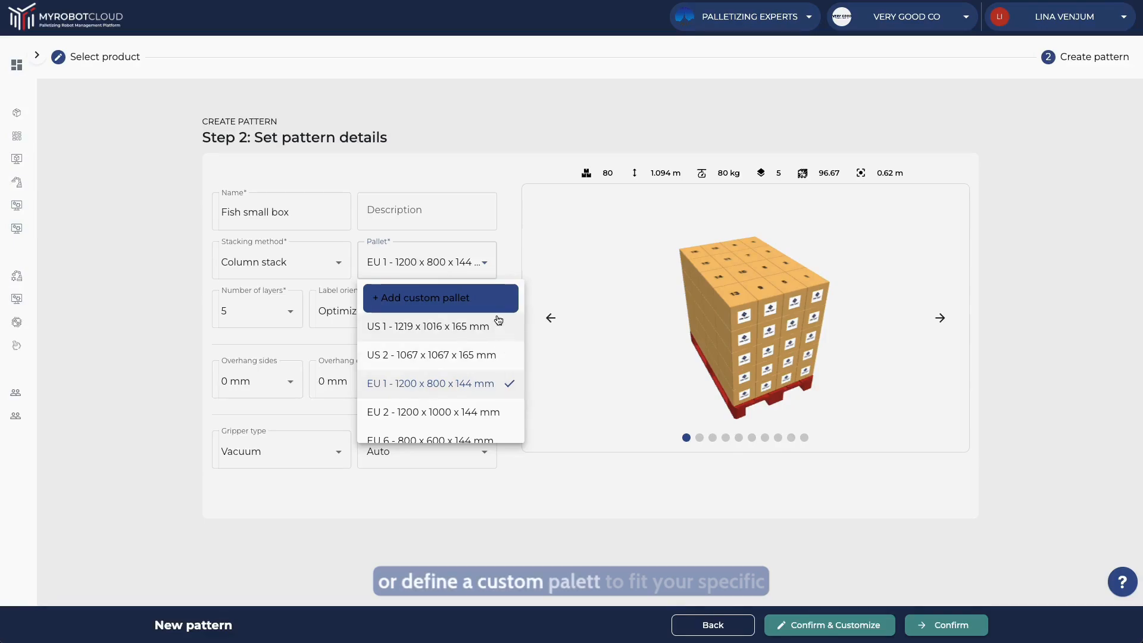
click(150, 356)
Set the number of layers to 6 and the label orientation to Outwards
click(270, 312)
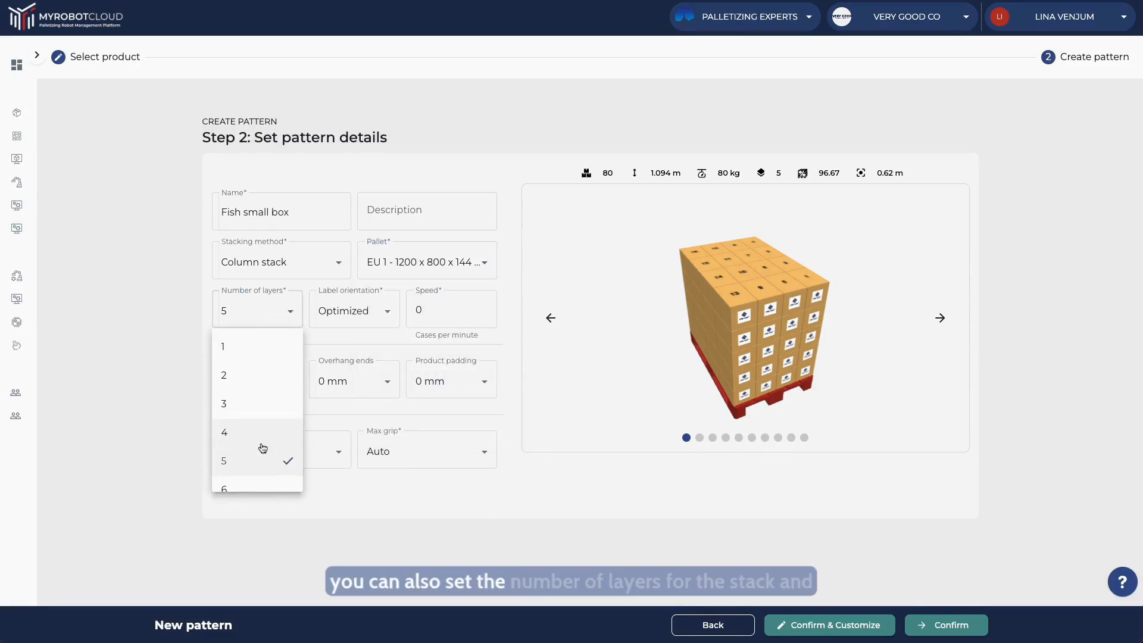
click(263, 451)
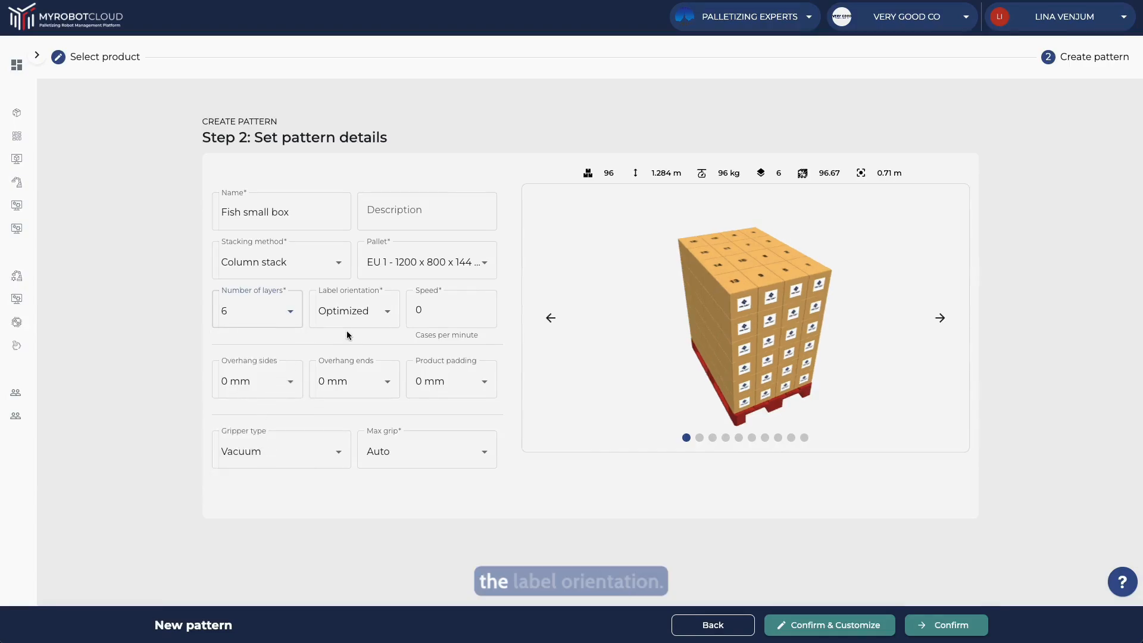
click(358, 318)
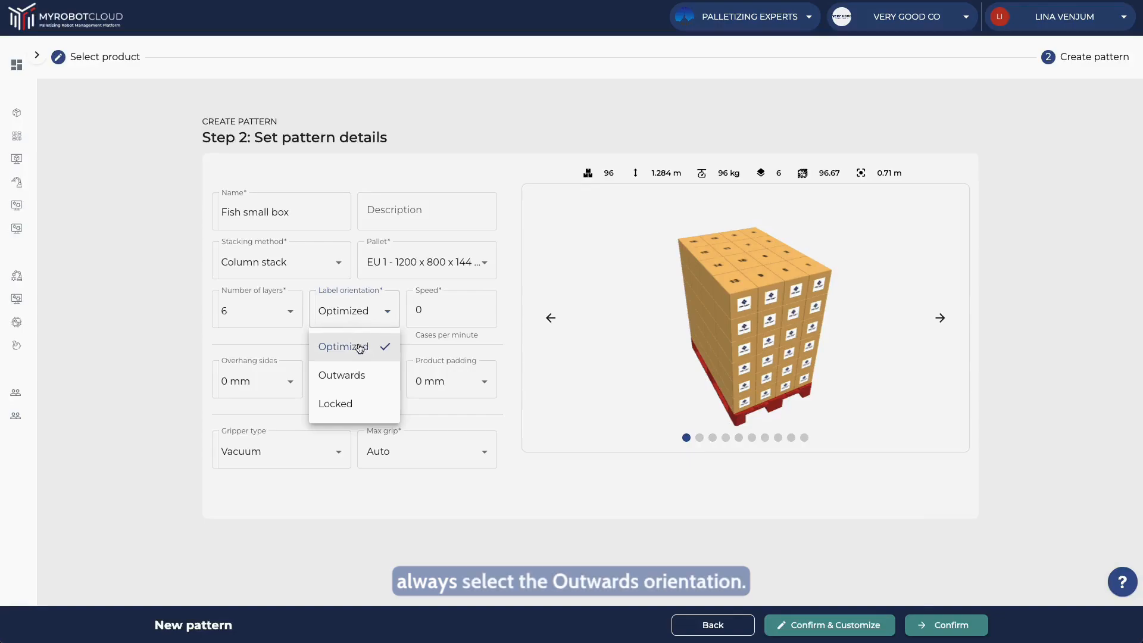
click(362, 376)
click(369, 325)
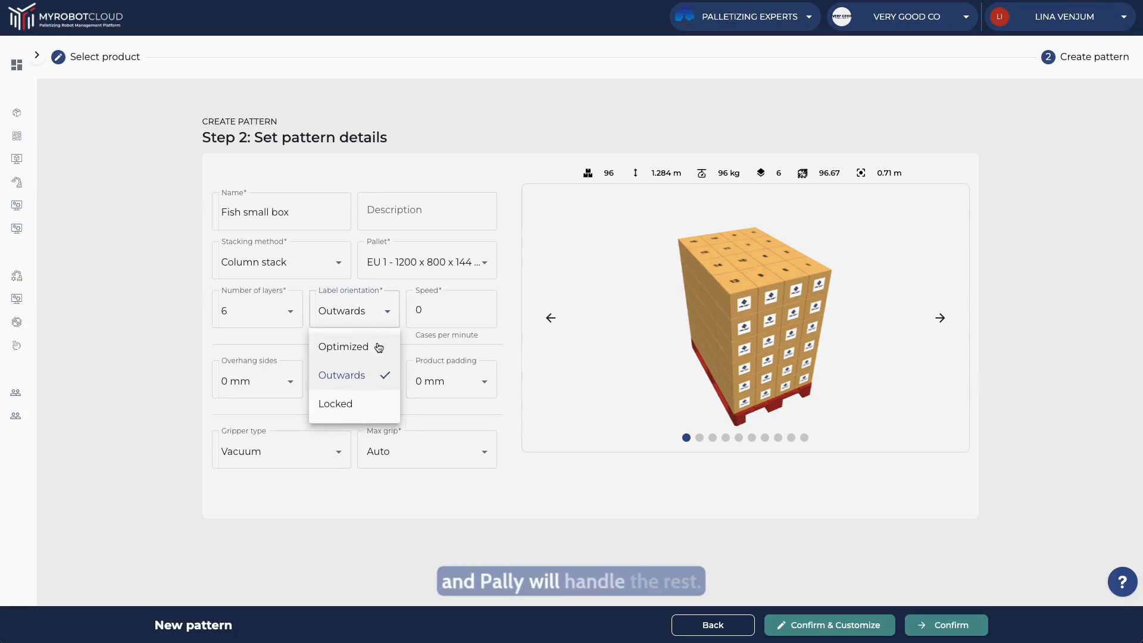
click(373, 377)
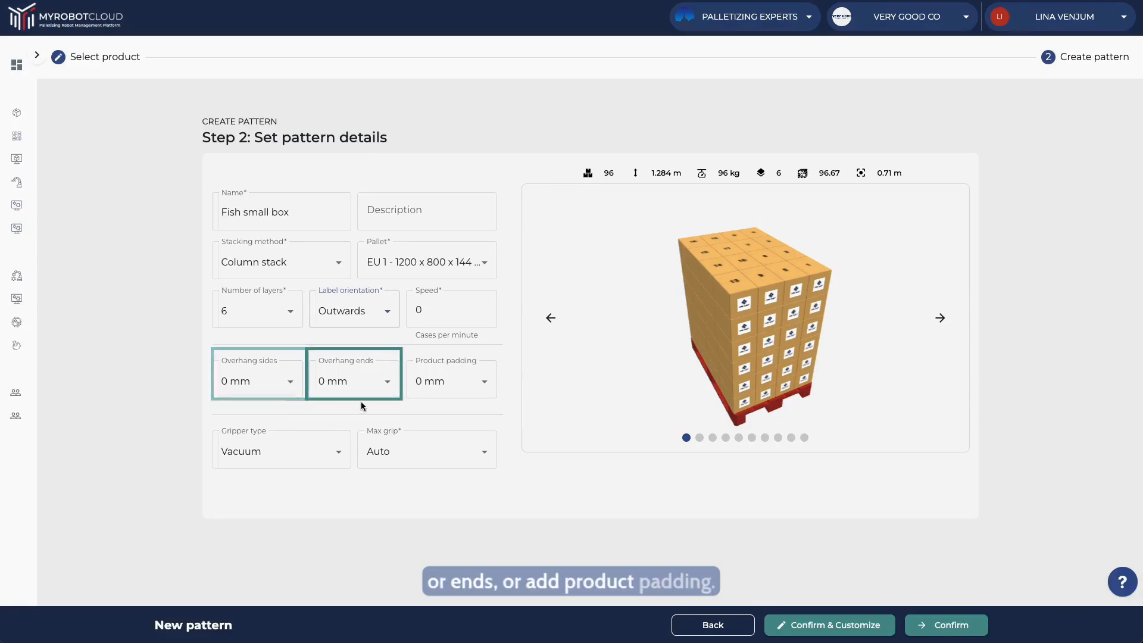
Review the product padding and gripper type options and set the max grip to 3
click(443, 393)
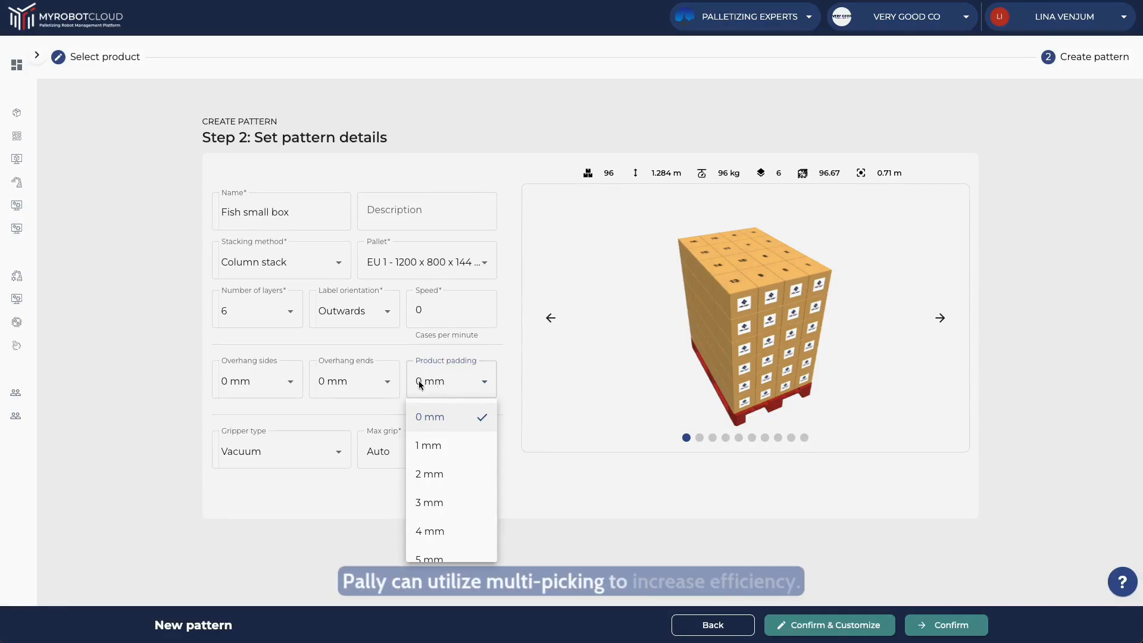
click(501, 363)
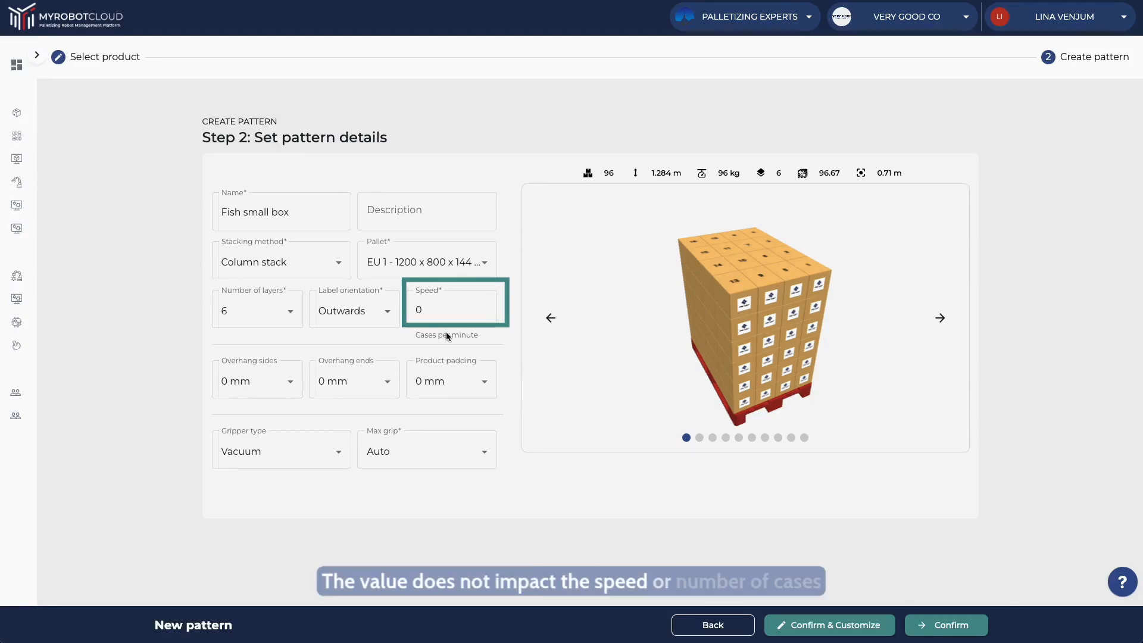
click(336, 462)
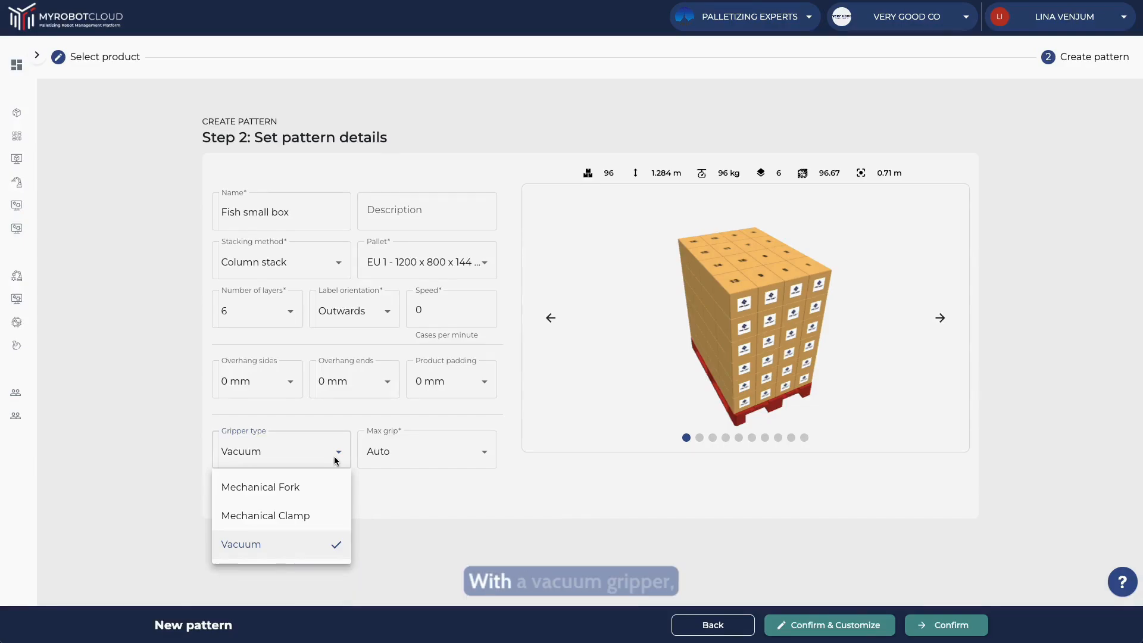
click(406, 501)
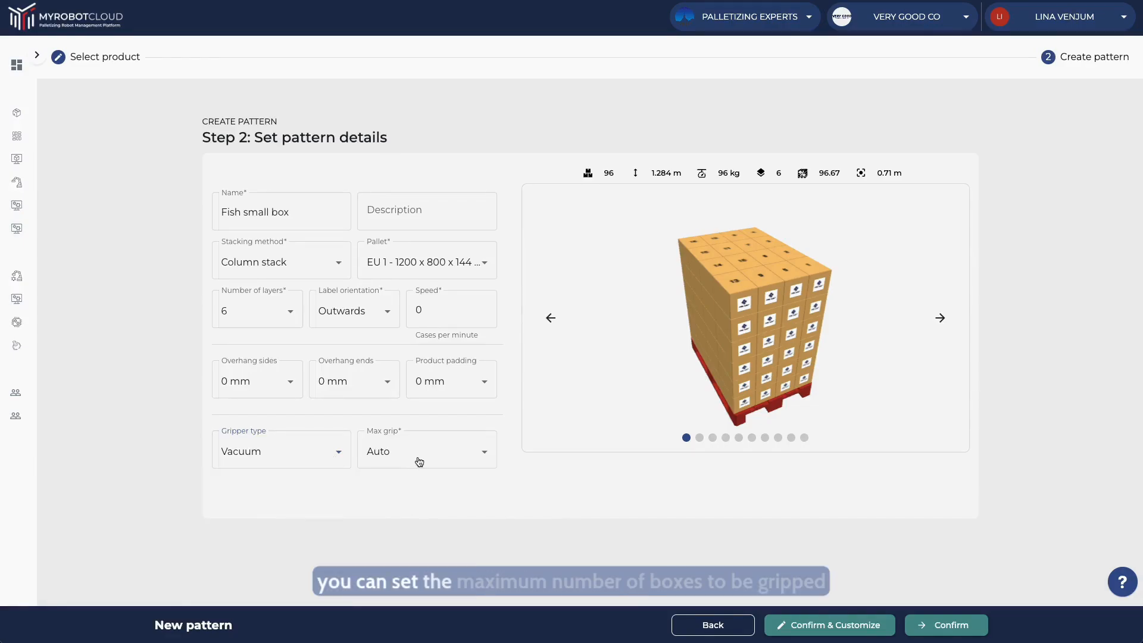
click(417, 456)
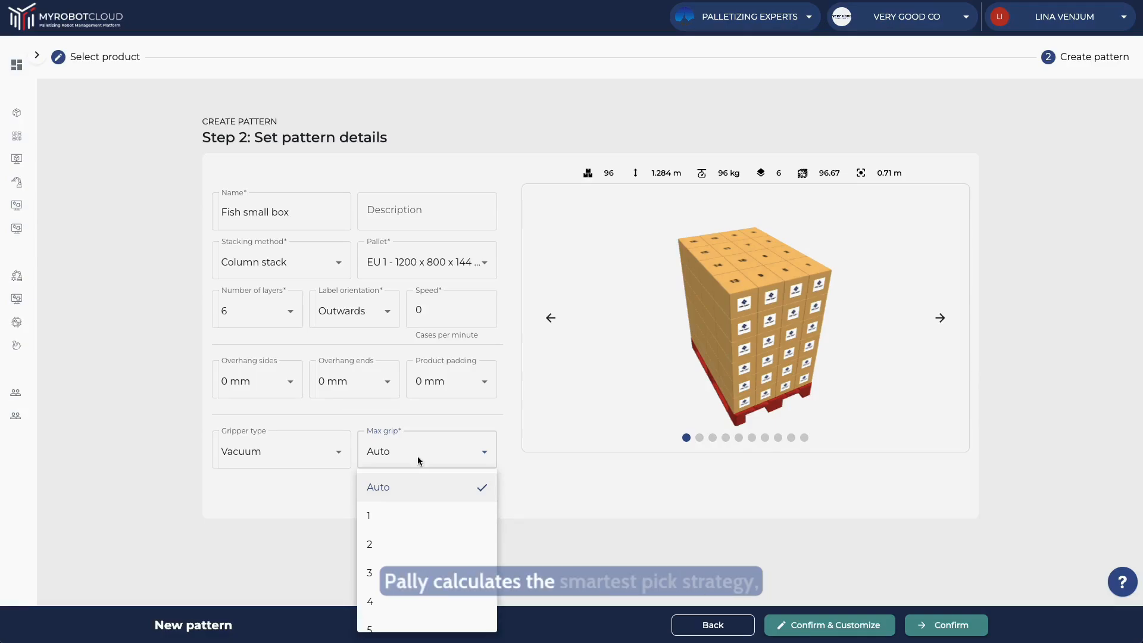
click(414, 570)
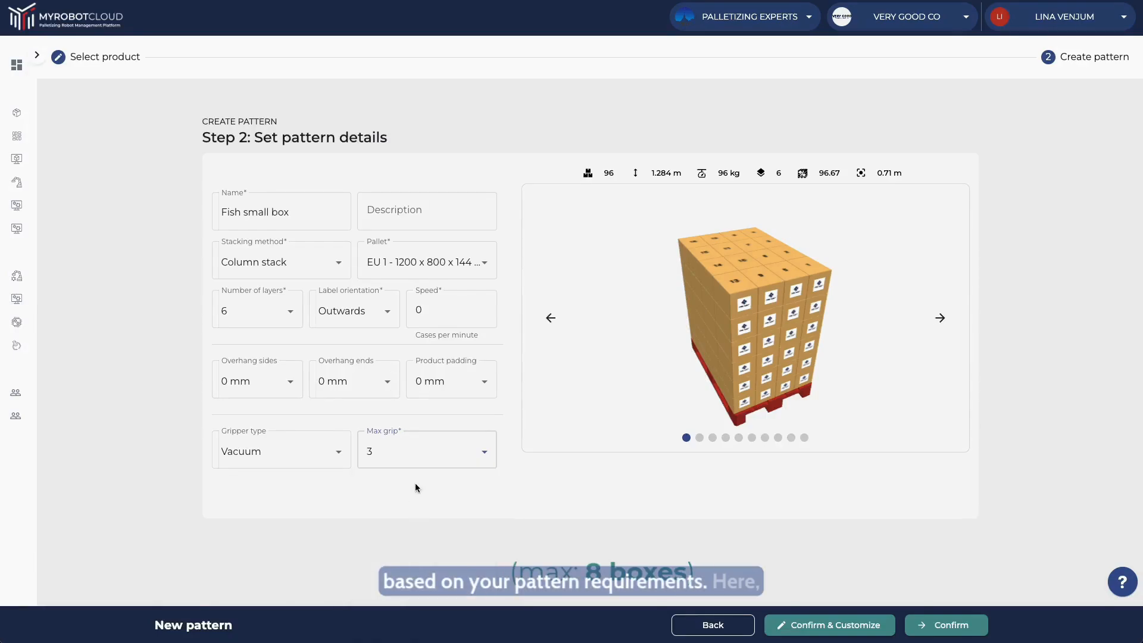
Choose the third suggested base pattern and confirm it for customization
click(939, 325)
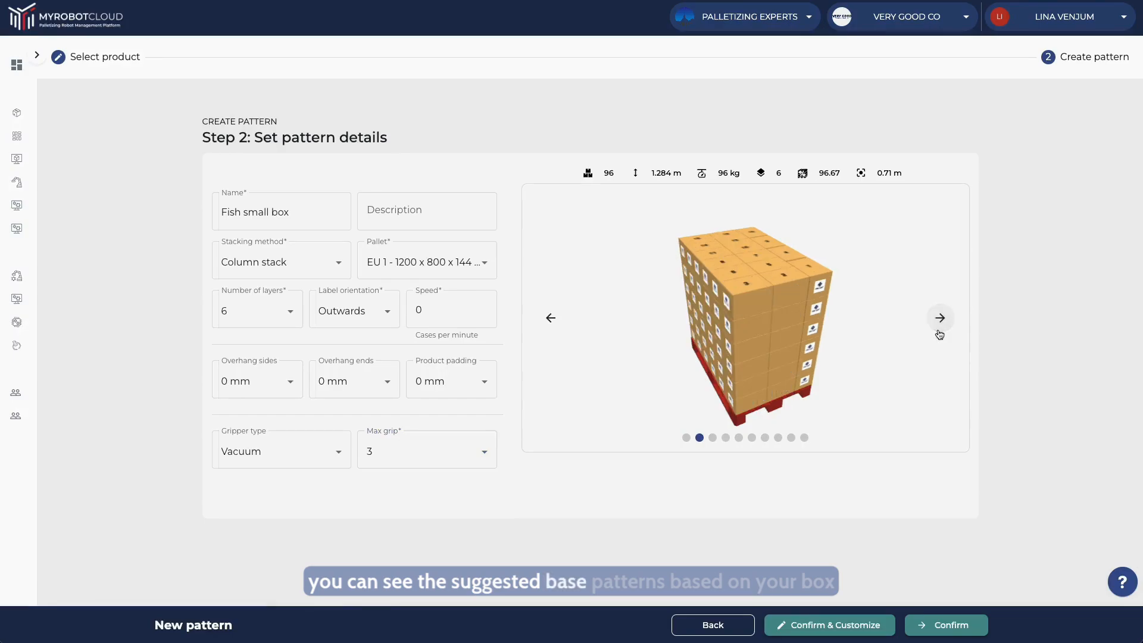
click(939, 330)
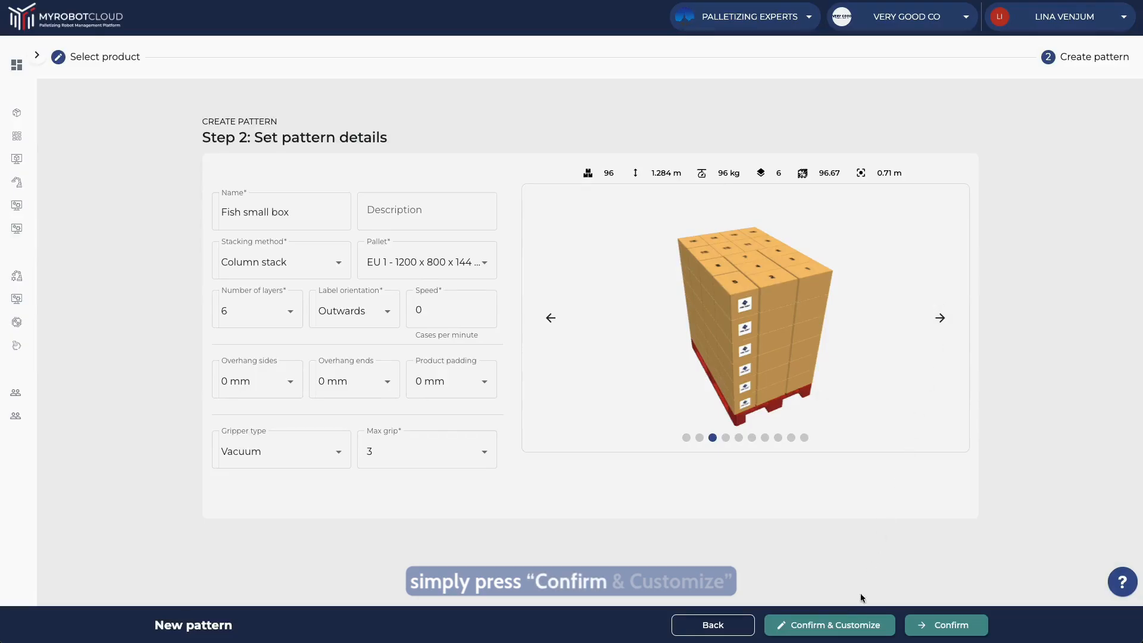
click(855, 624)
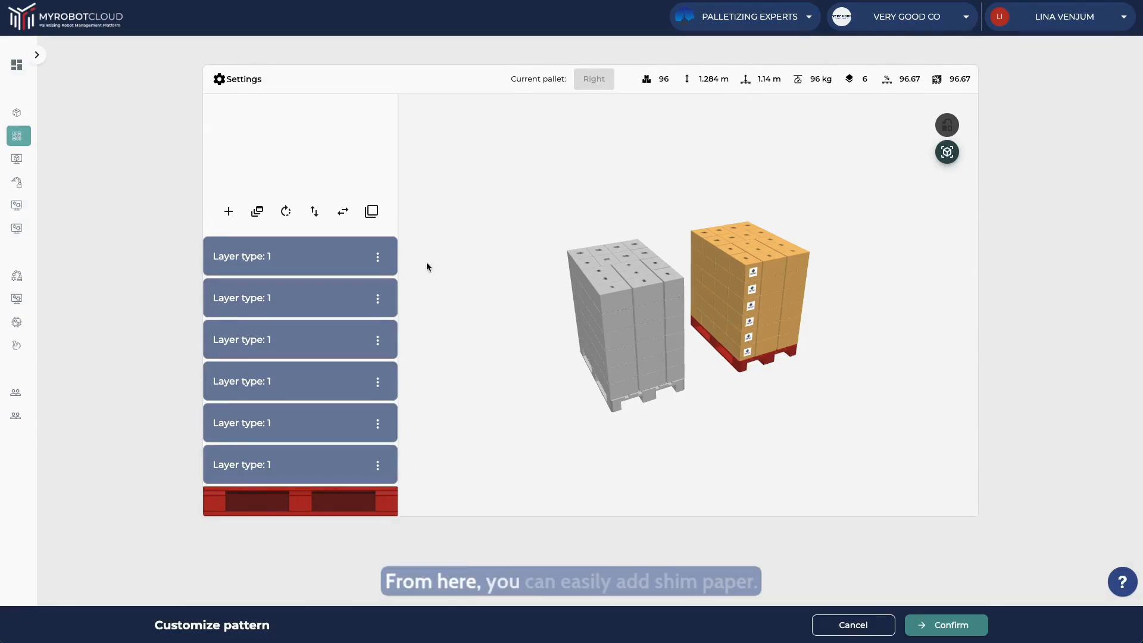
Add two shim papers between the pallet and the lowest box layer
click(372, 211)
click(371, 170)
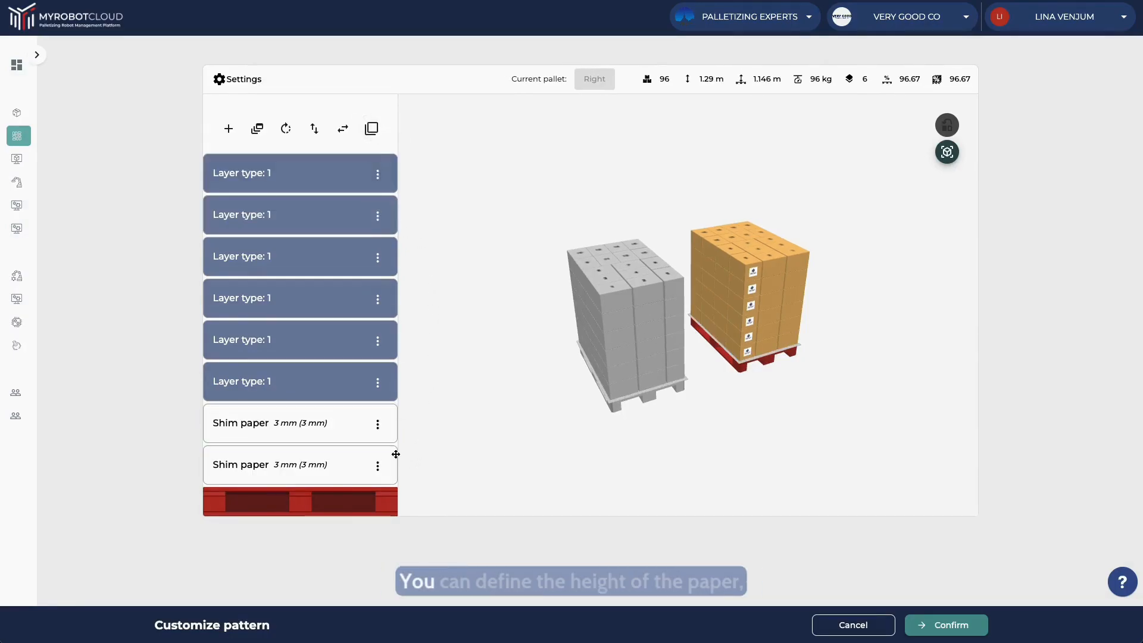
Set the upper shim paper's height to 4 mm and move it above the lowest box layer
click(378, 423)
mouse_move(417, 456)
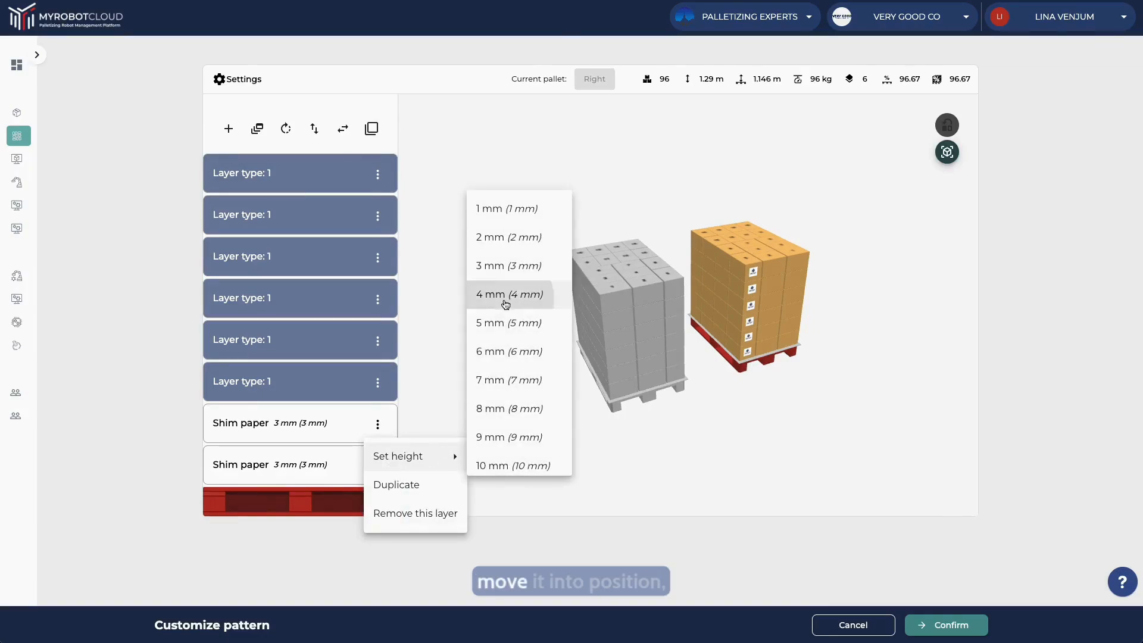
click(485, 294)
drag(334, 429, 335, 377)
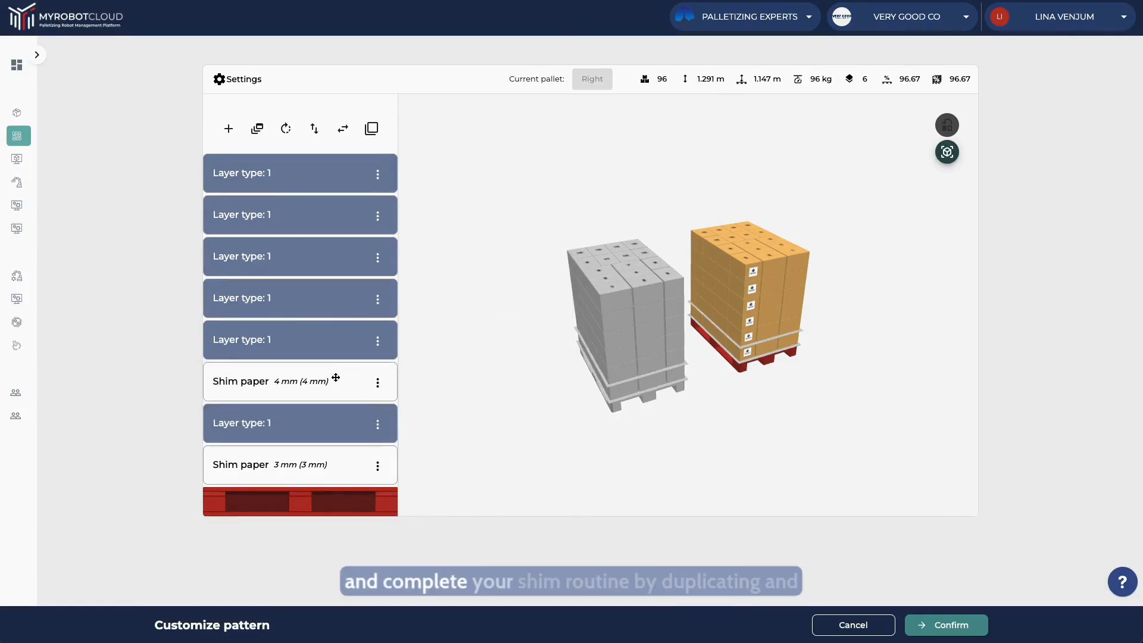
Duplicate the 4 mm shim paper and place the new sheet above the third box layer from the pallet
click(378, 382)
click(379, 442)
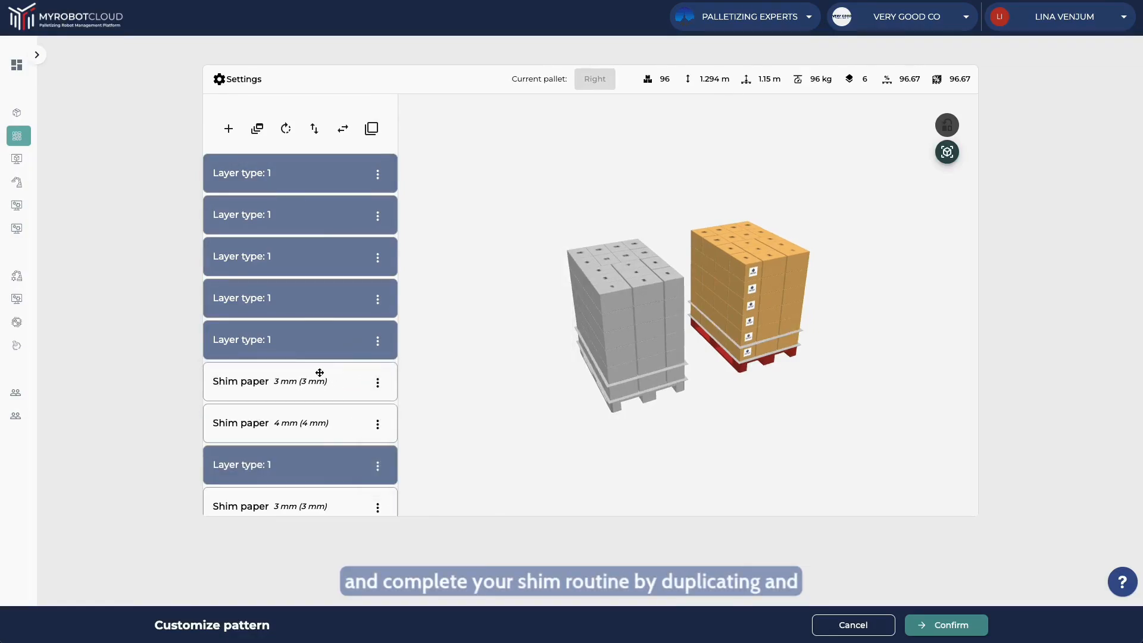
drag(319, 382, 318, 305)
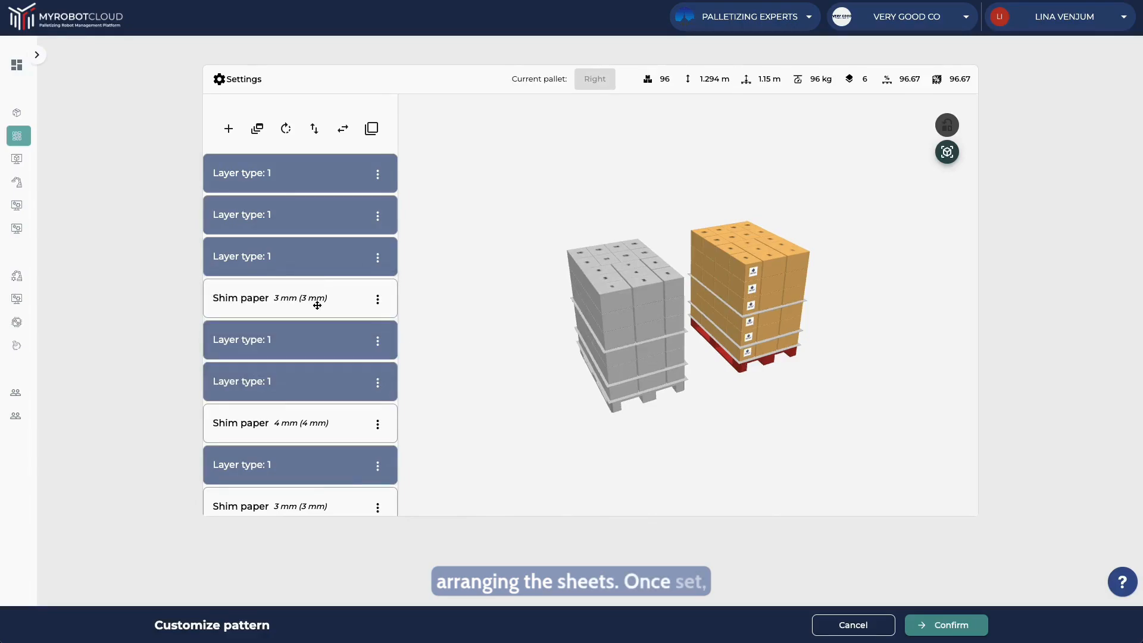
Open only the topmost box layer for editing
scroll(315, 426, down, 1)
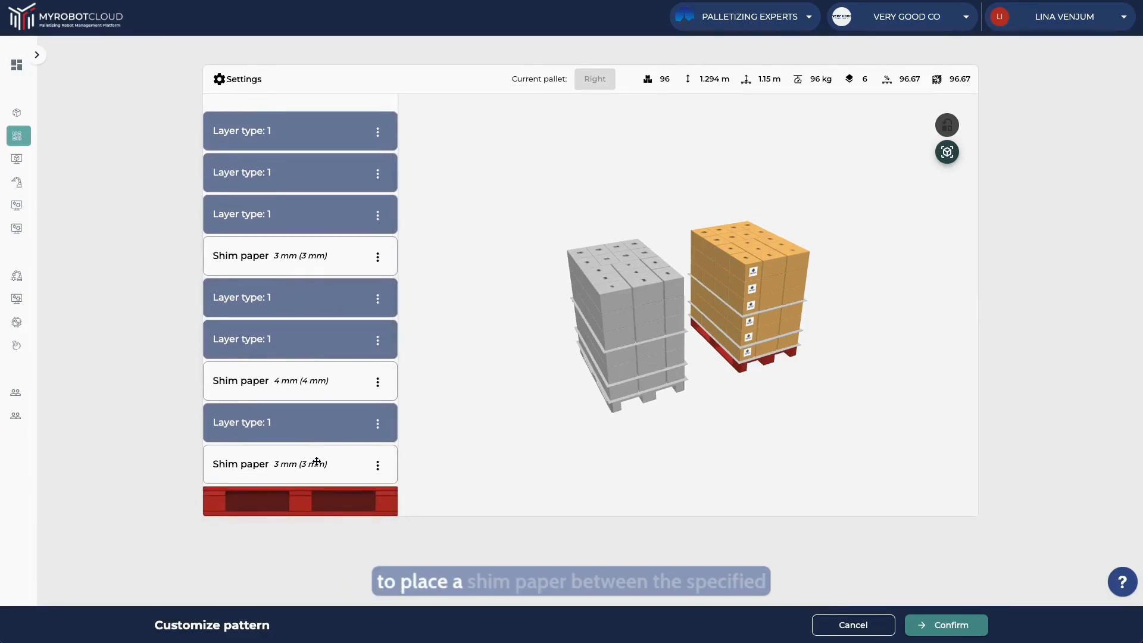
scroll(316, 462, up, 1)
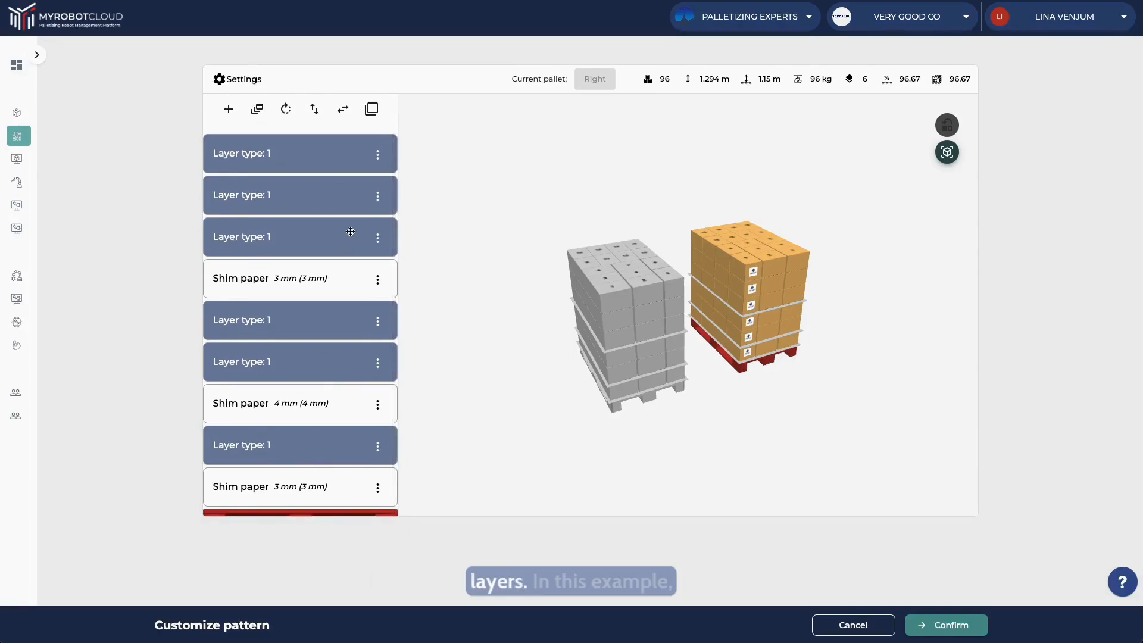
click(377, 154)
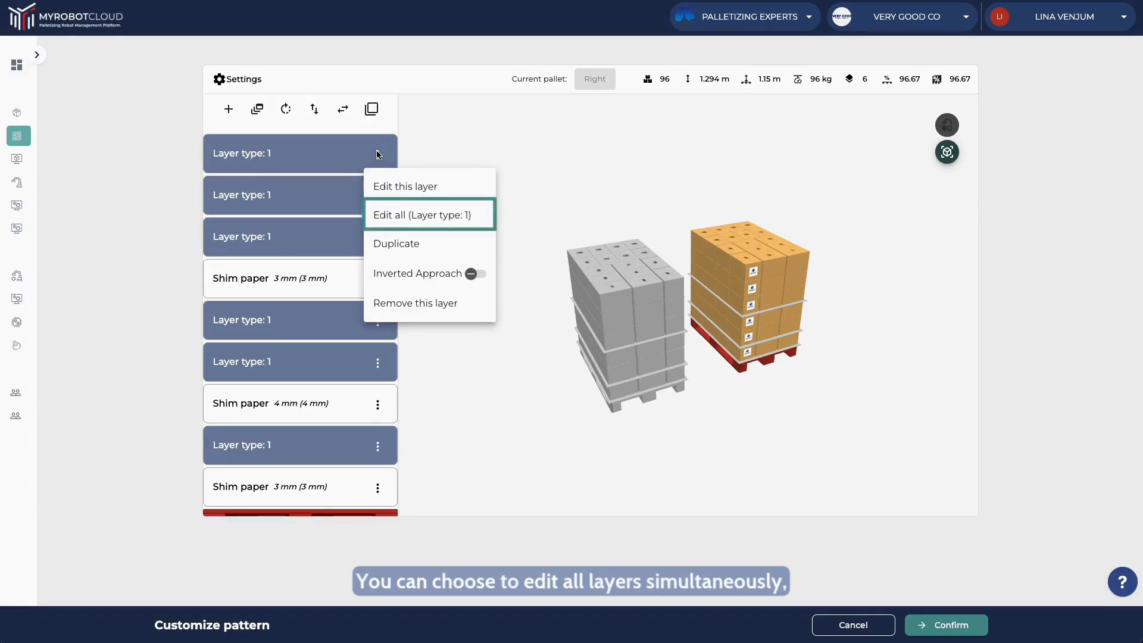
click(388, 183)
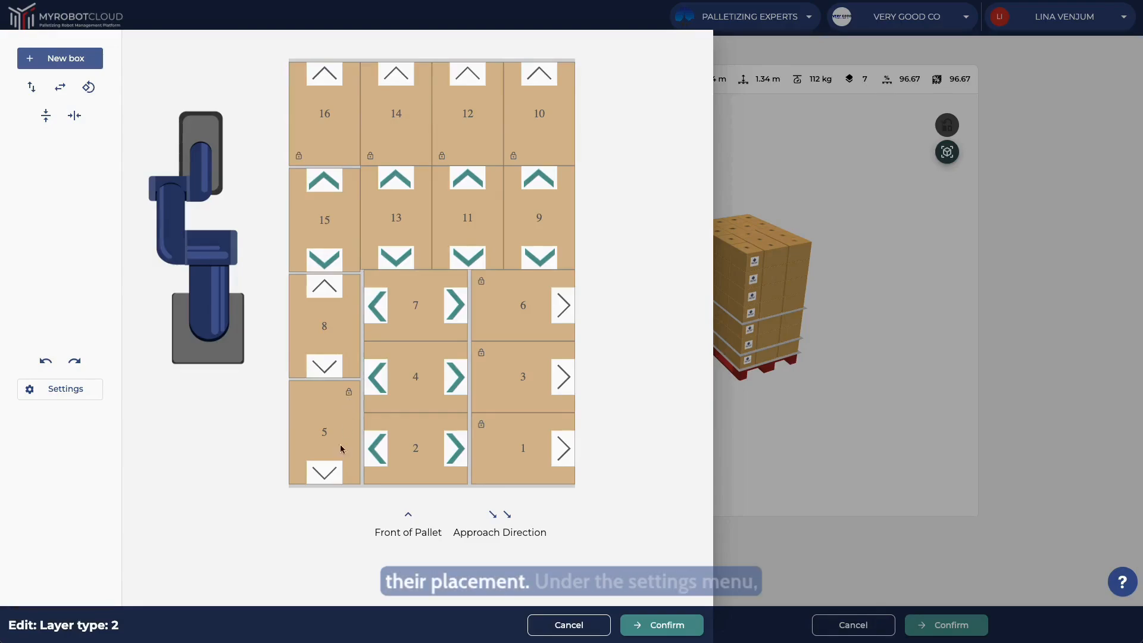
Enable Inverted Approach in the settings of the layer being edited
click(79, 390)
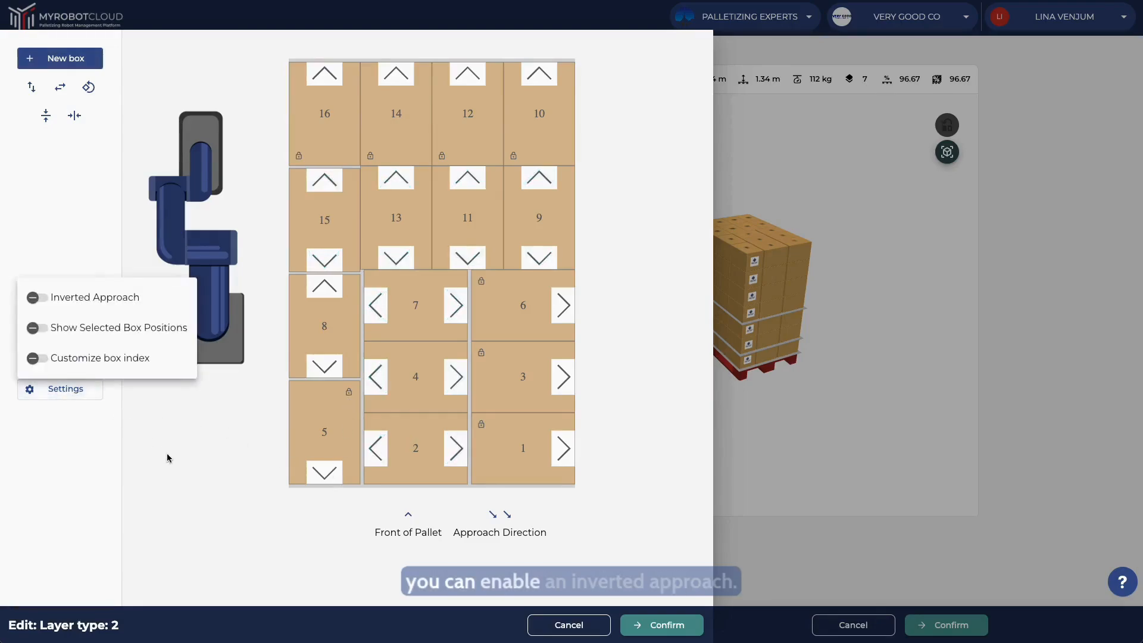
click(101, 297)
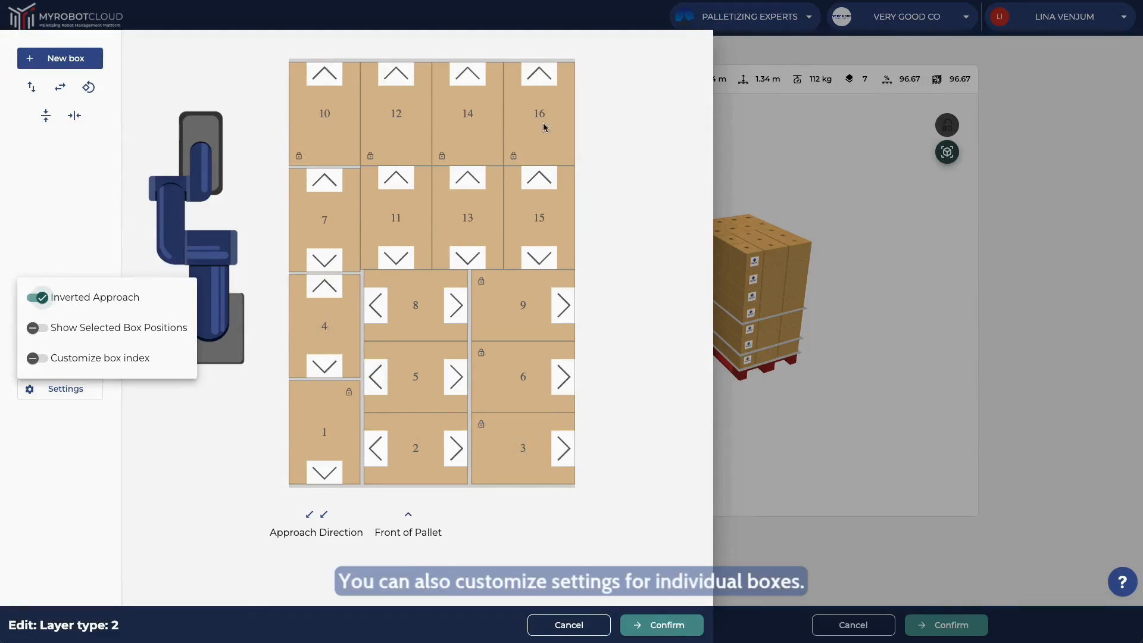
click(237, 452)
Examine the advanced options for box 16, including its gripper orientation choices
click(536, 116)
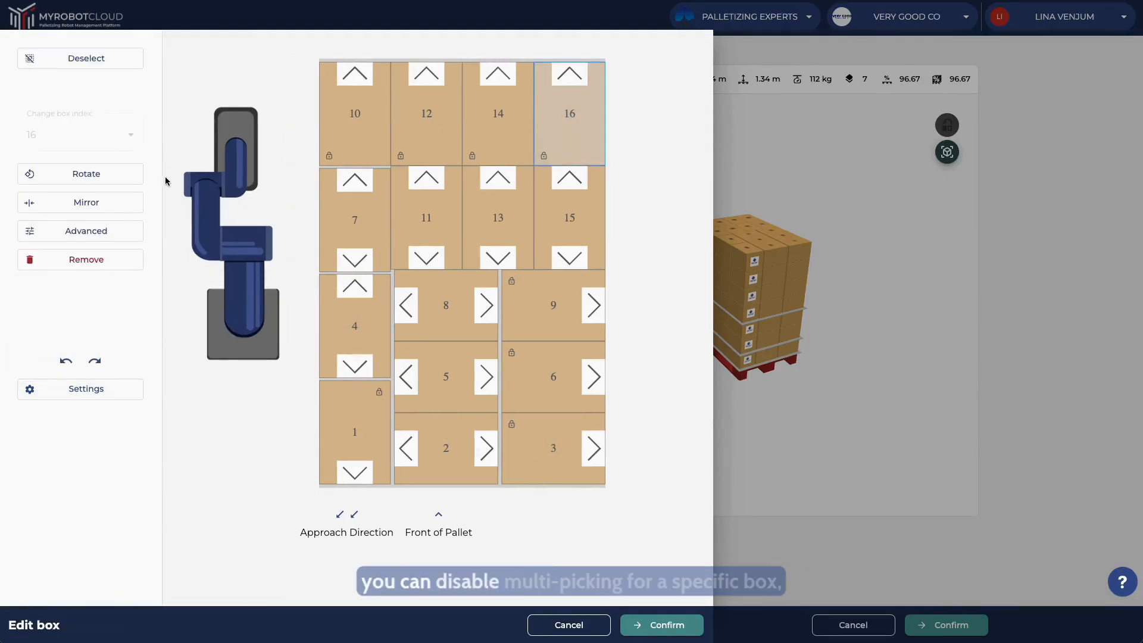
click(131, 232)
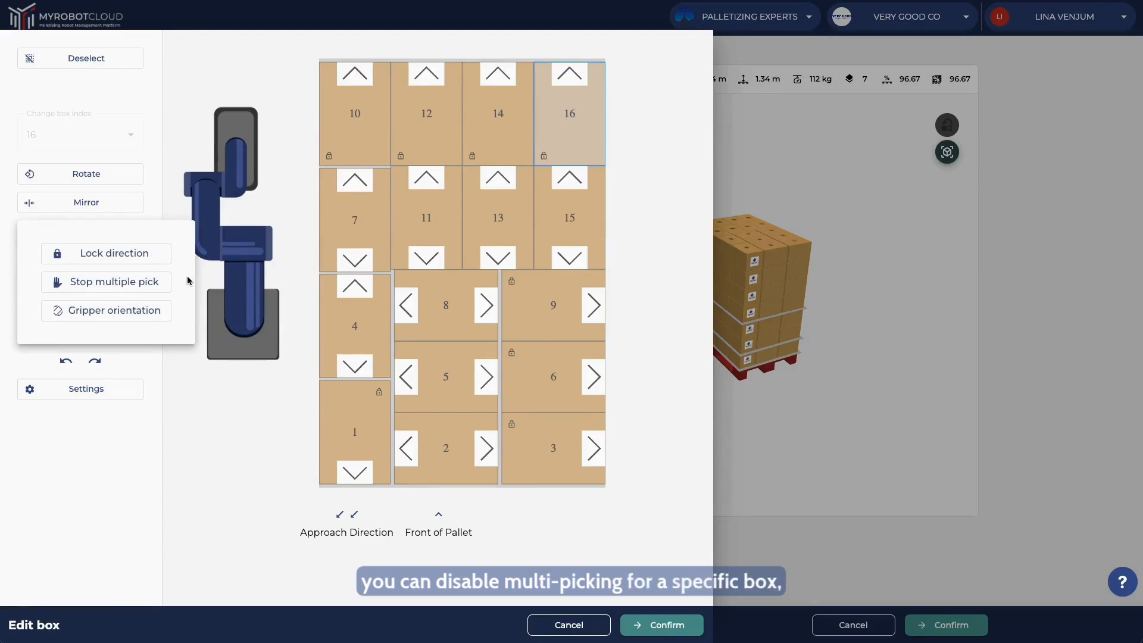
click(164, 311)
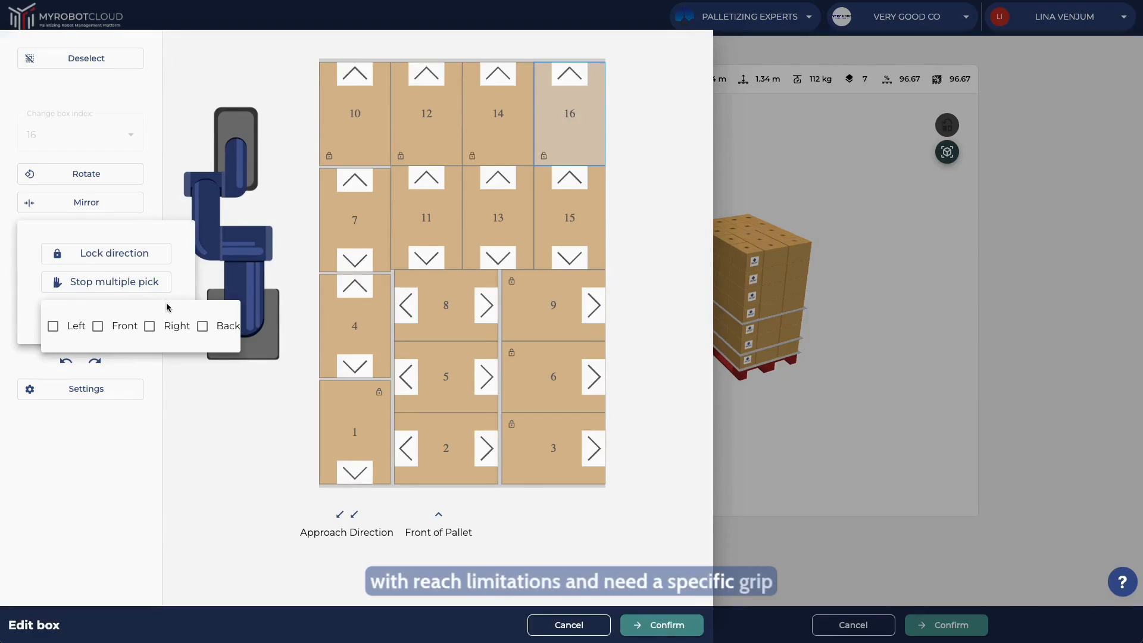
click(189, 290)
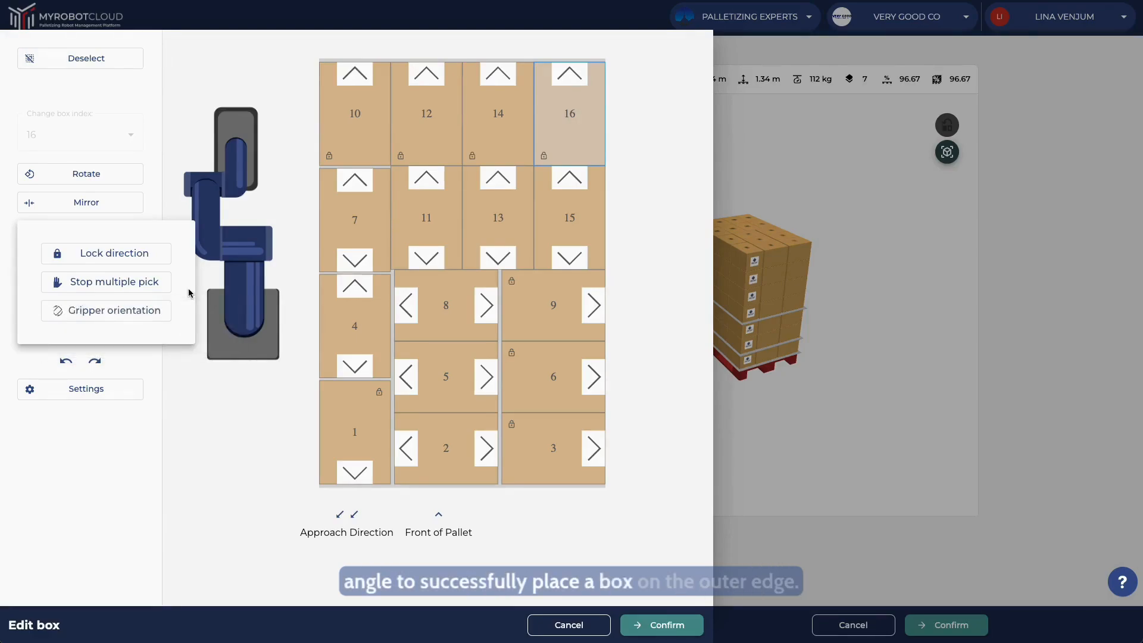
click(189, 388)
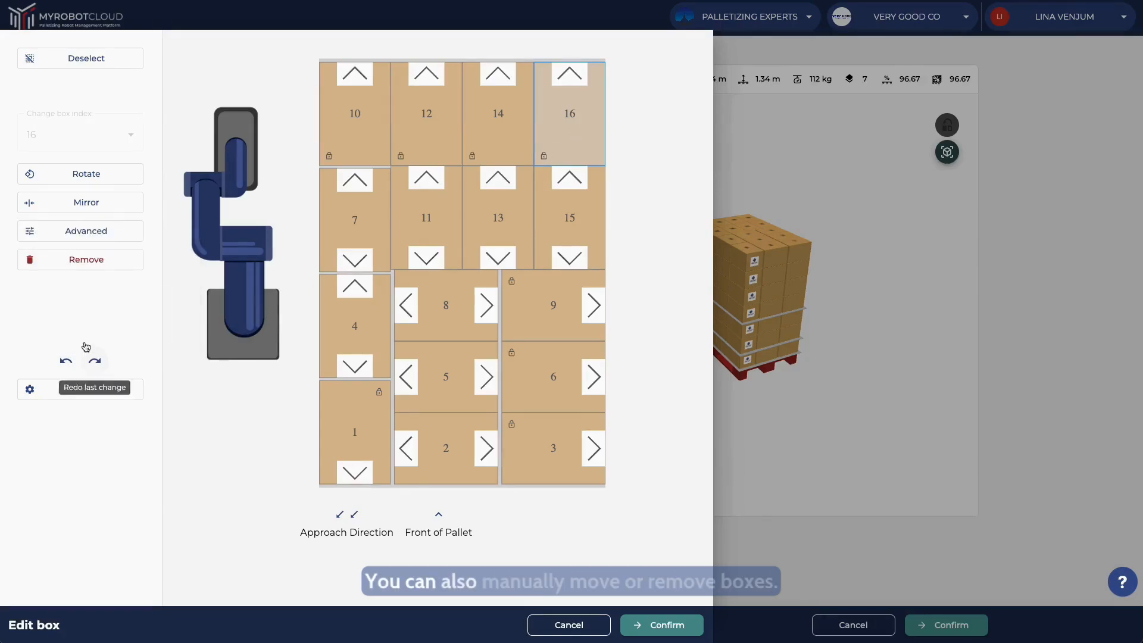
Remove box 16 and move box 15 toward the freed space at the corner of the layer
click(104, 262)
drag(576, 240, 576, 205)
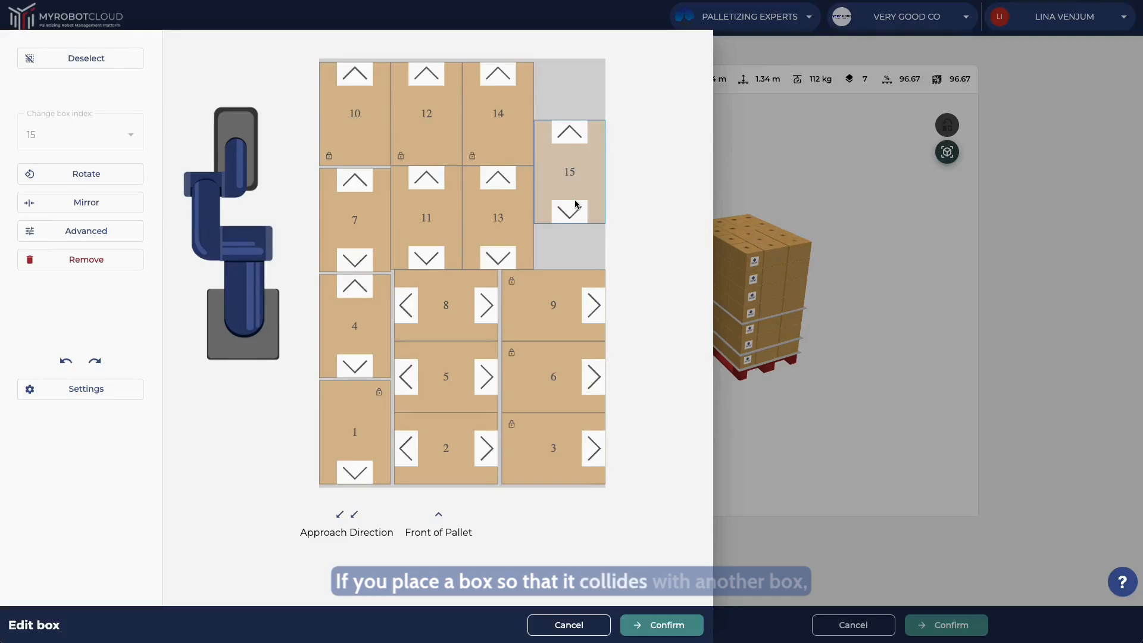
mouse_move(575, 205)
mouse_down()
mouse_move(559, 203)
mouse_move(576, 214)
mouse_move(575, 198)
mouse_up()
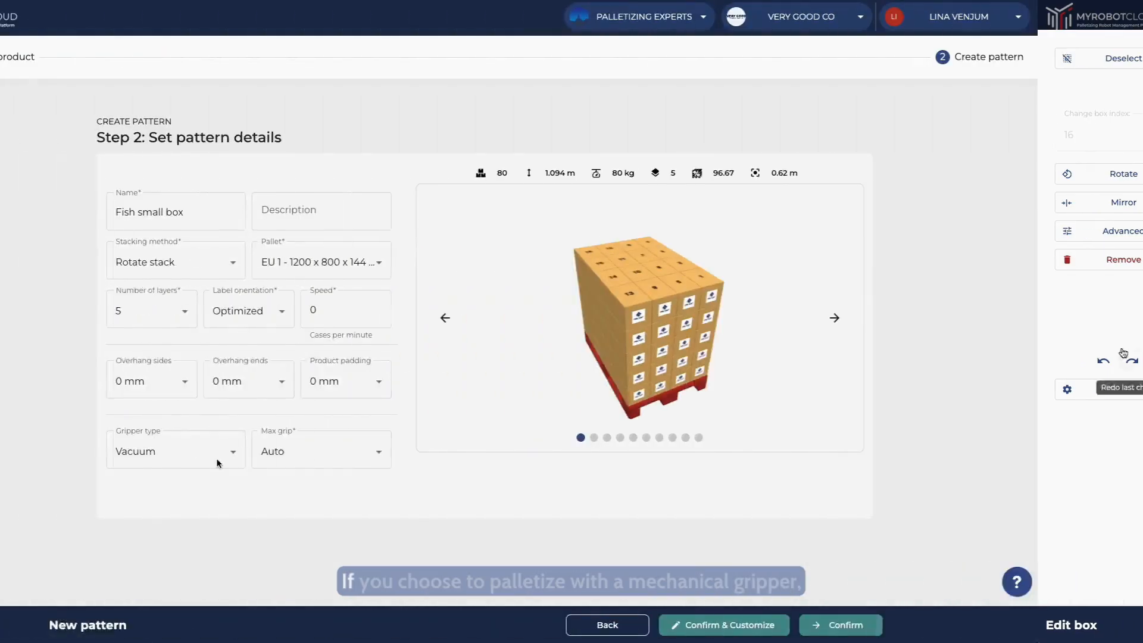
Set the gripper type to Mechanical Clamp and review the available pickup side options
click(322, 452)
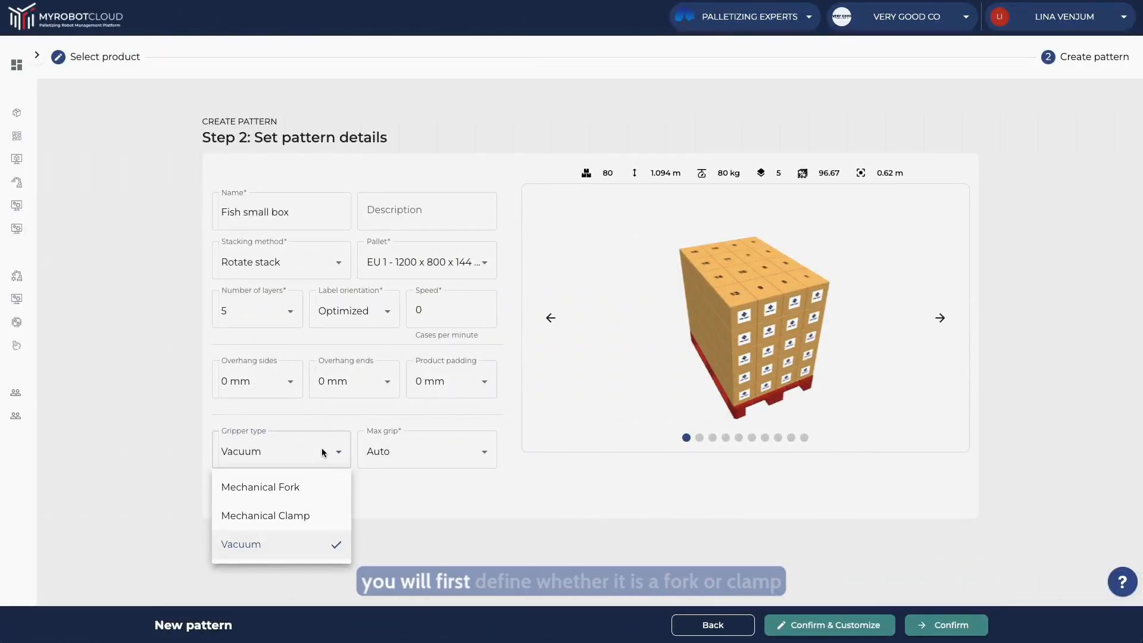
click(323, 516)
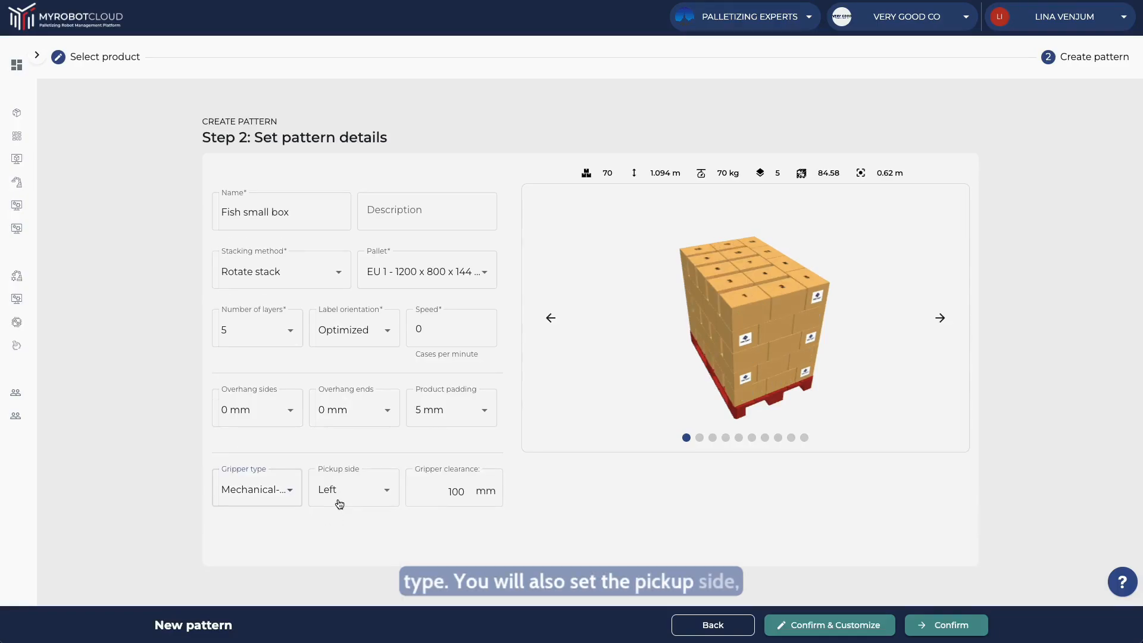
click(339, 504)
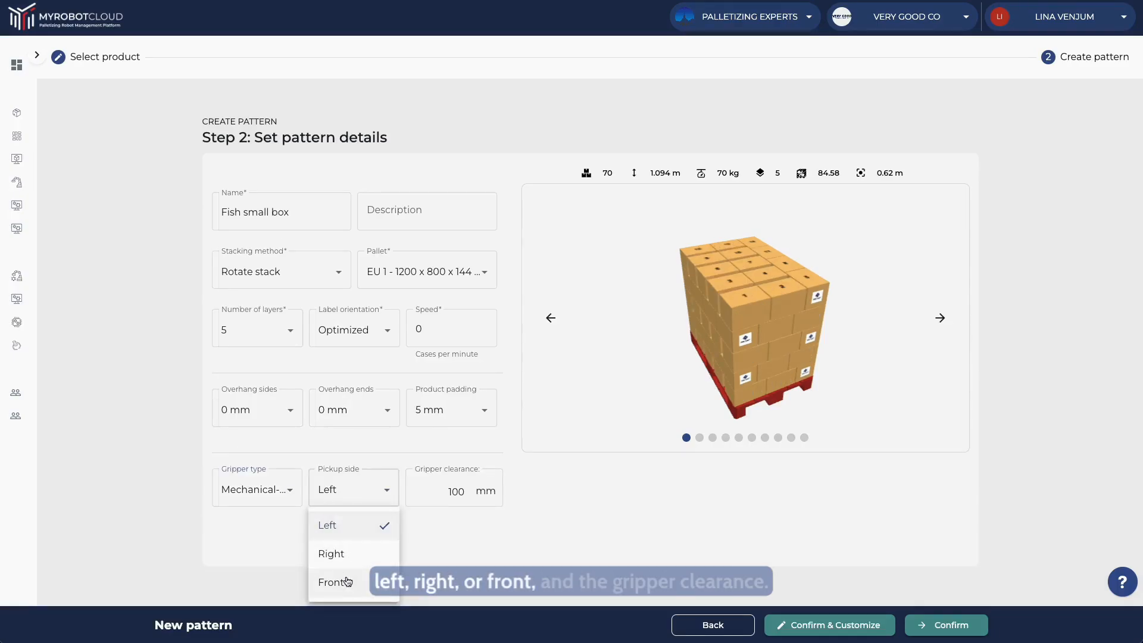
click(434, 487)
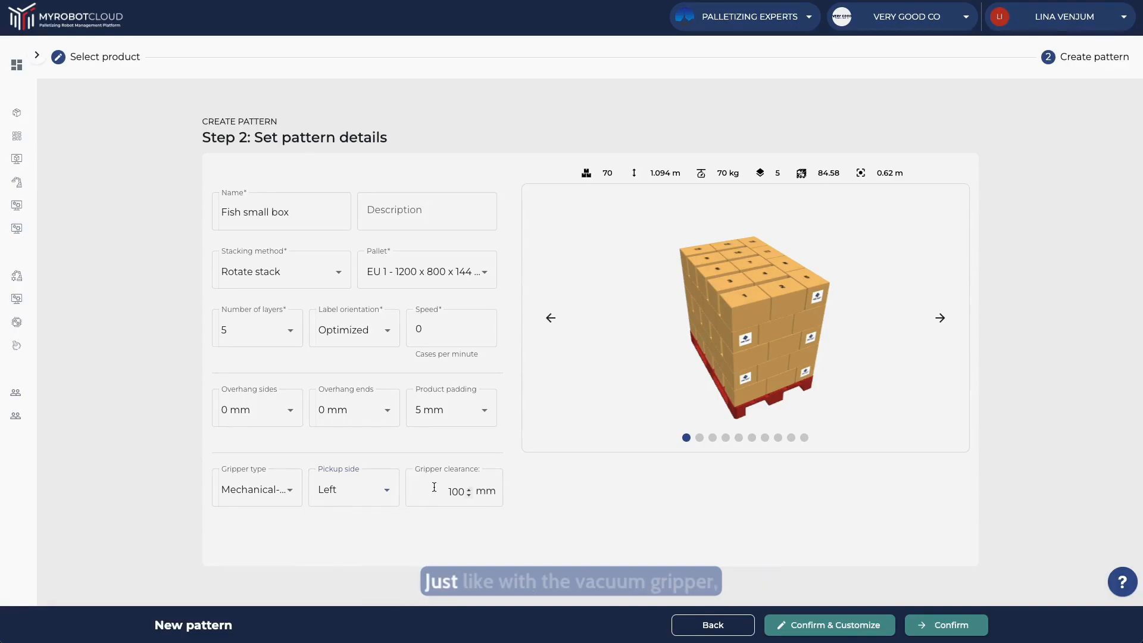
Continue to pattern customization and add a shim paper between the pallet and the bottom layer
click(828, 623)
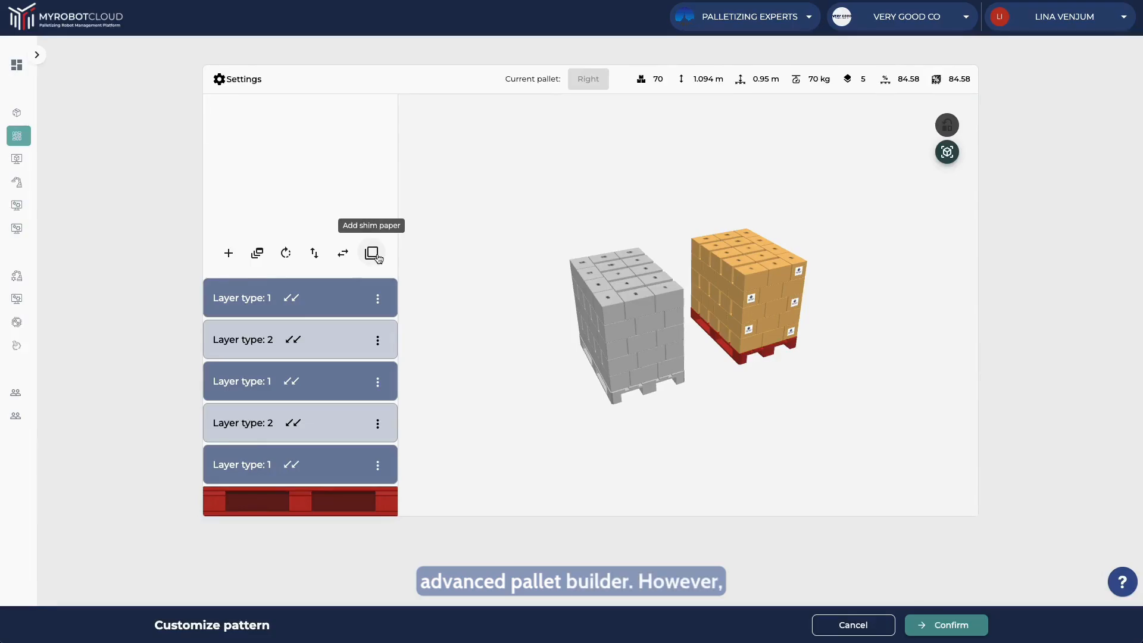
click(377, 255)
Open the topmost layer for editing, inspect the gripper clearance of boxes 5 and 7, and confirm the layer
click(379, 256)
click(384, 286)
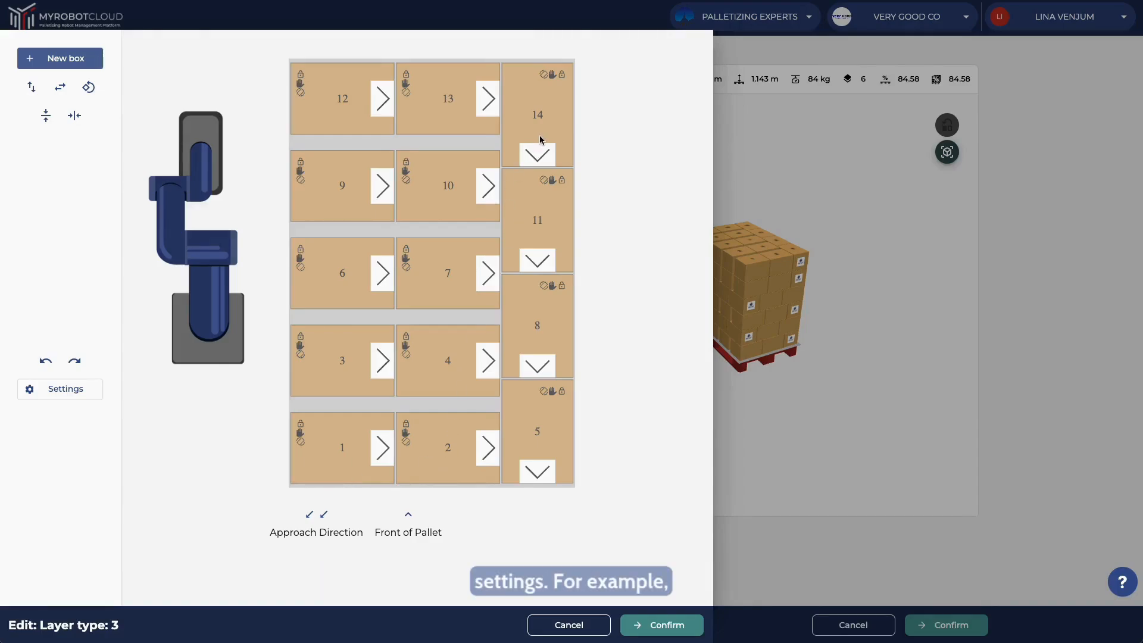
click(552, 395)
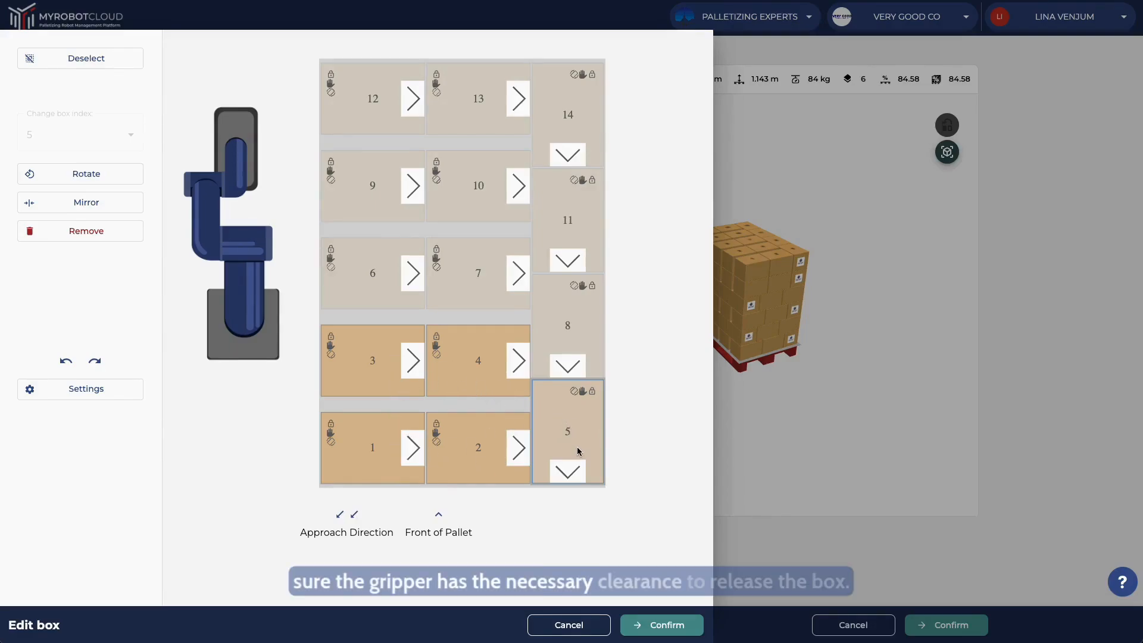
click(503, 285)
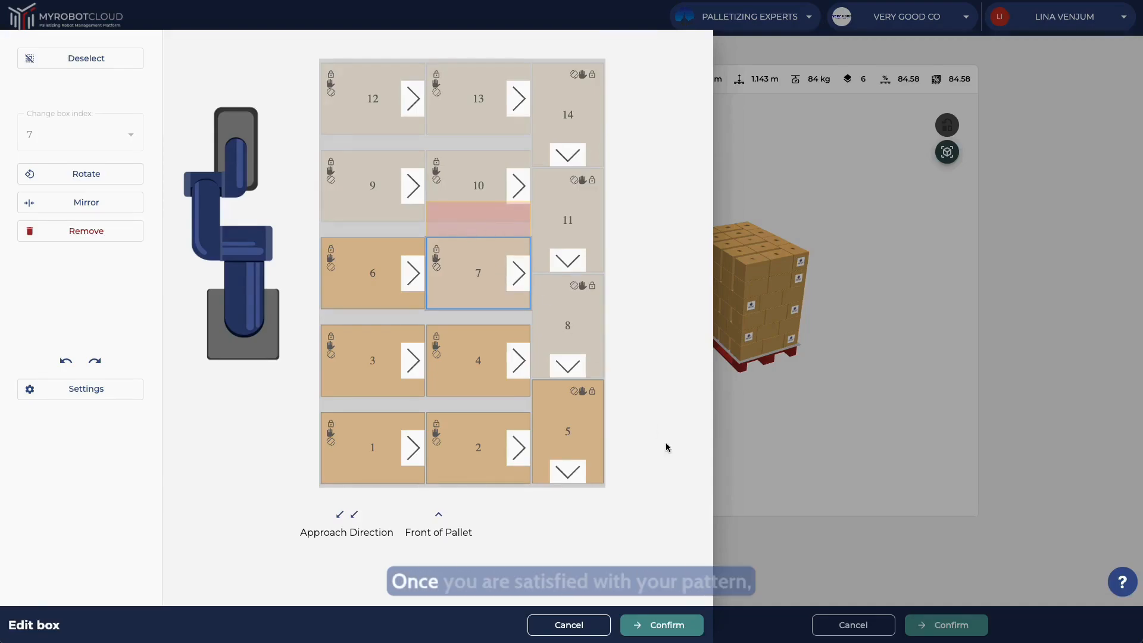
click(667, 625)
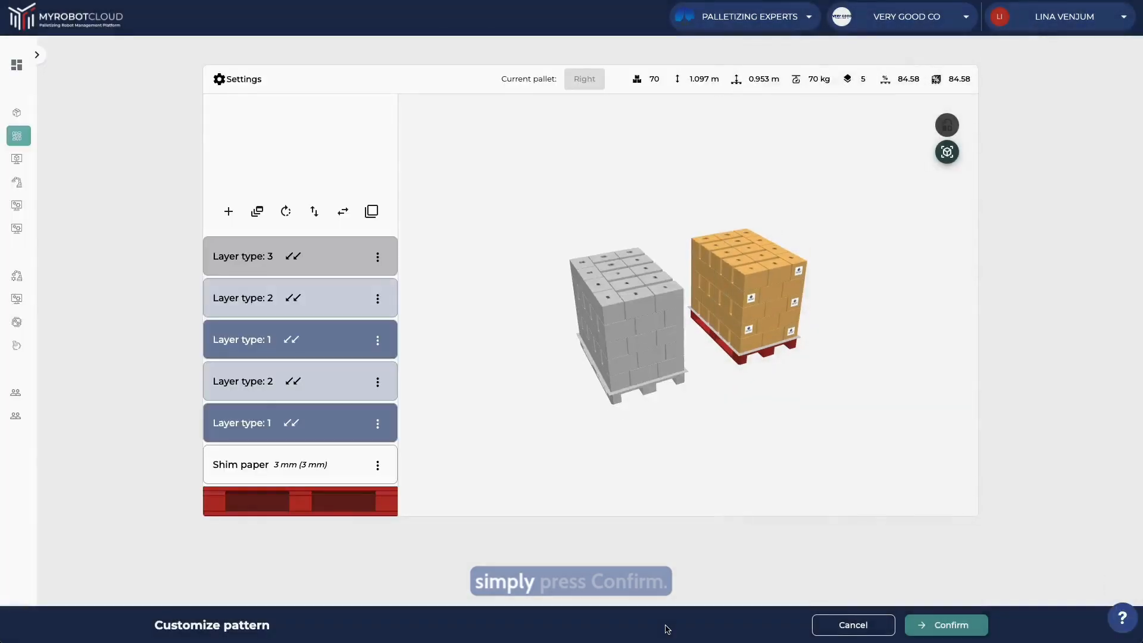